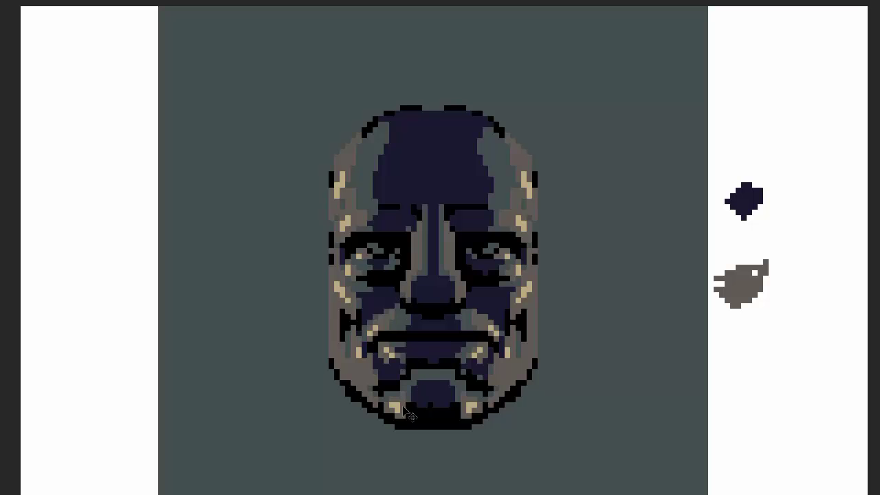
- Darken the grey-green midtone slightly by lowering its lightness with a Hue/Saturation adjustment
key(ctrl+u)
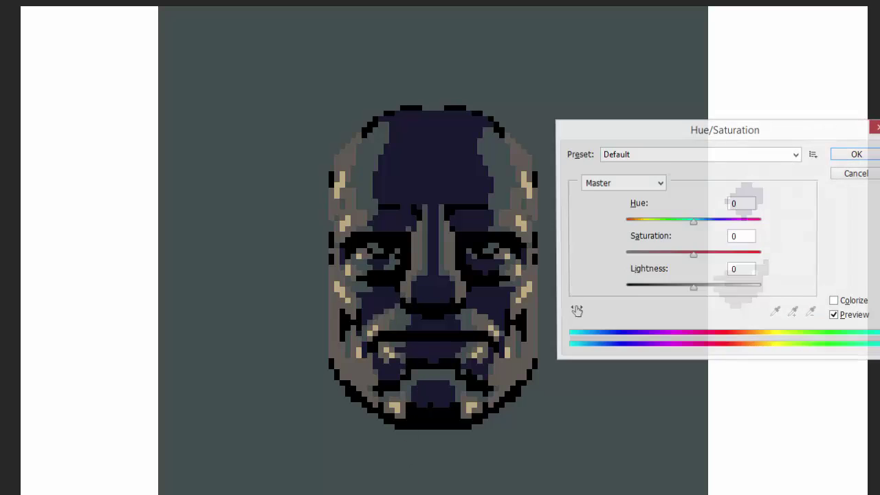
drag(692, 288, 687, 292)
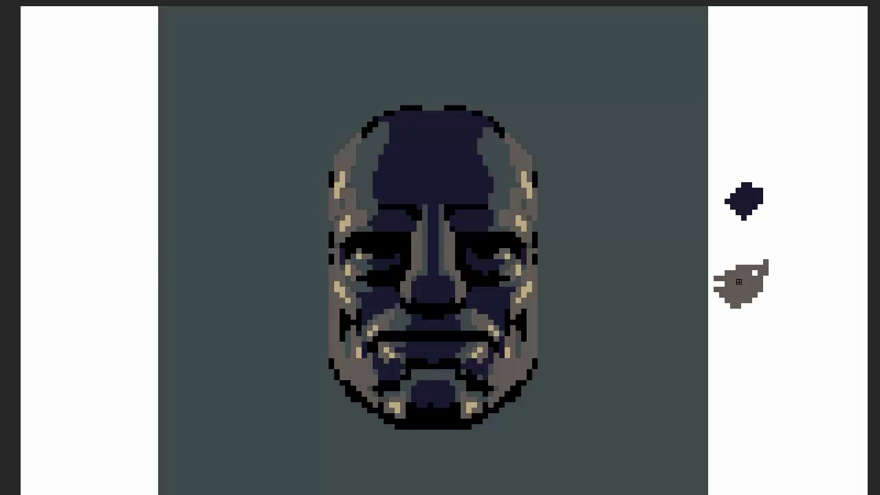
- Sketch a taupe teardrop outline in the white margin beside the portrait
mouse_move(805, 254)
mouse_down()
mouse_move(820, 359)
mouse_move(805, 249)
mouse_up()
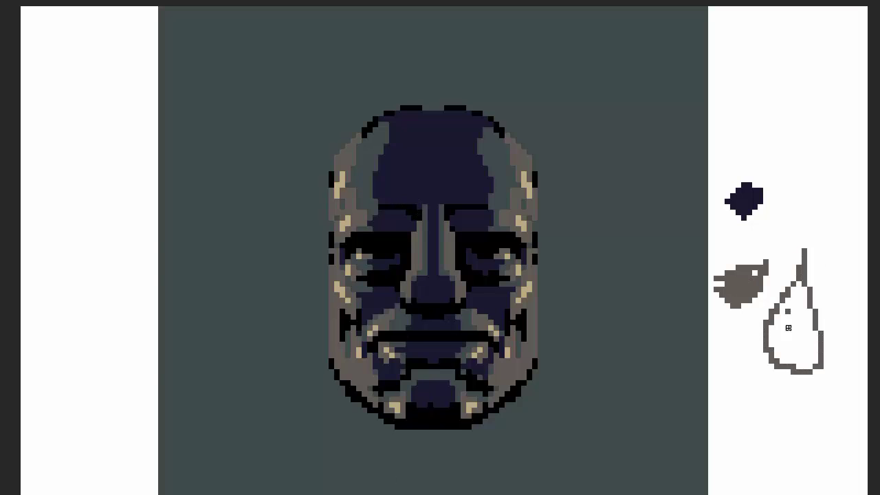
- With the 1 px brush, trim the outer ends of the black brows and repaint the nose bridge with navy shading
right_click(392, 194)
click(418, 141)
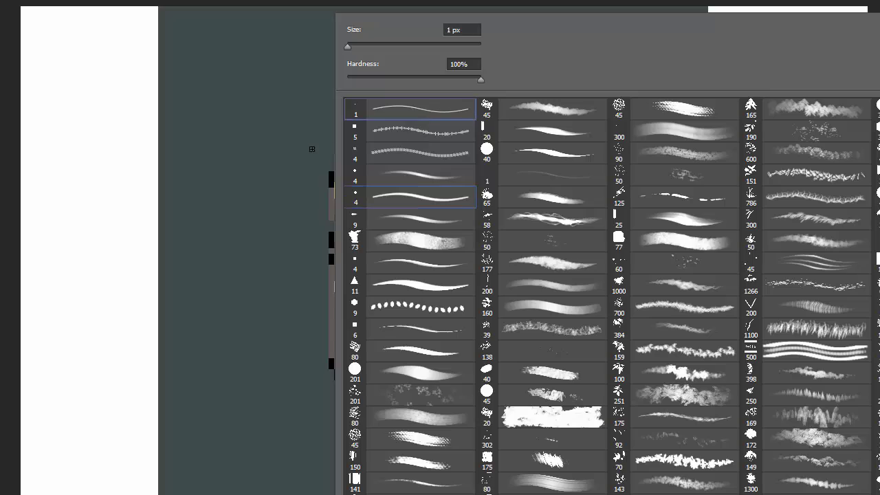
click(310, 147)
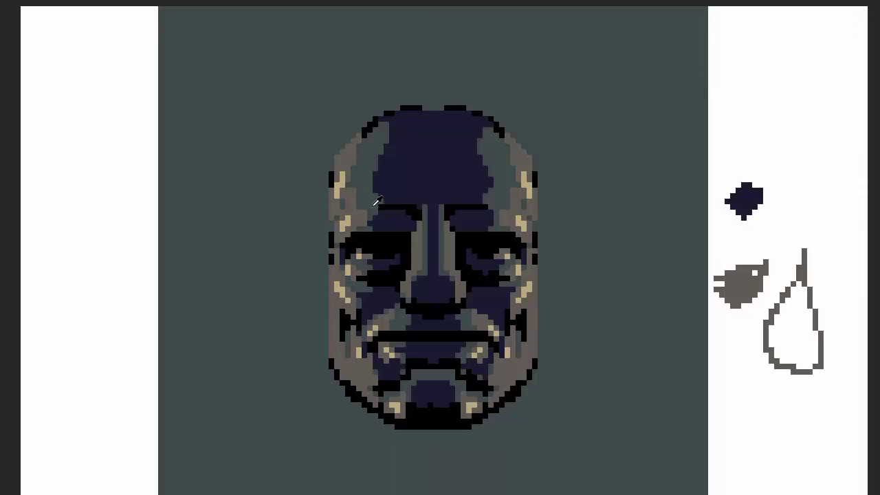
drag(371, 207, 385, 207)
drag(422, 220, 420, 241)
alt+click(427, 251)
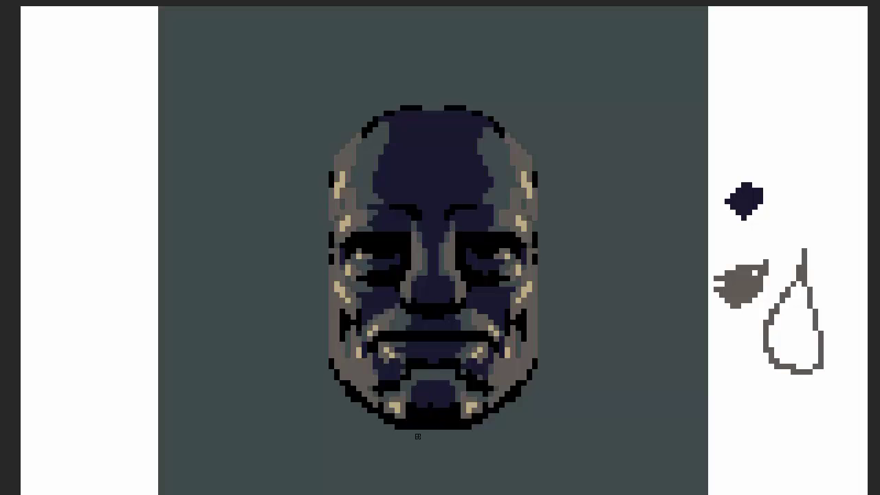
- Check the portrait's tonal values in a greyscale preview and return to full colour
key(ctrl+z)
key(ctrl+y)
key(ctrl+z)
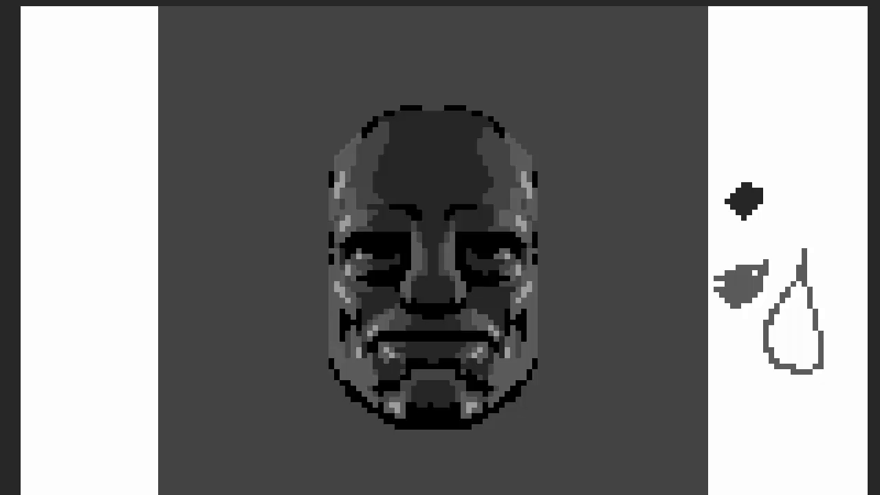
key(ctrl+y)
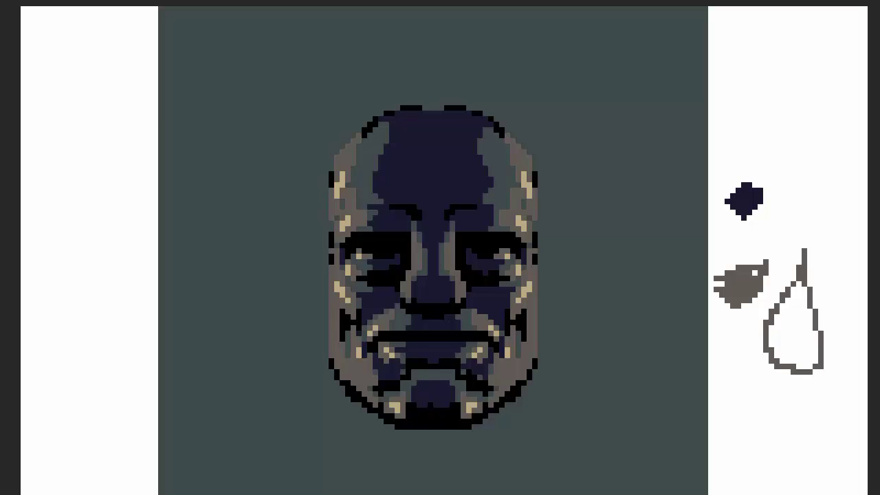
- Select all areas in the grey-green midtone and set their Hue/Saturation lightness to -9
click(502, 194)
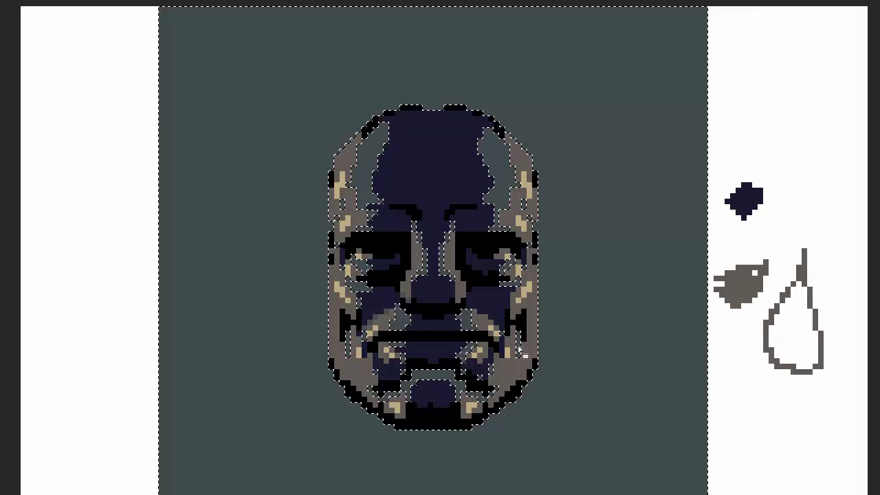
key(ctrl+h)
key(ctrl+u)
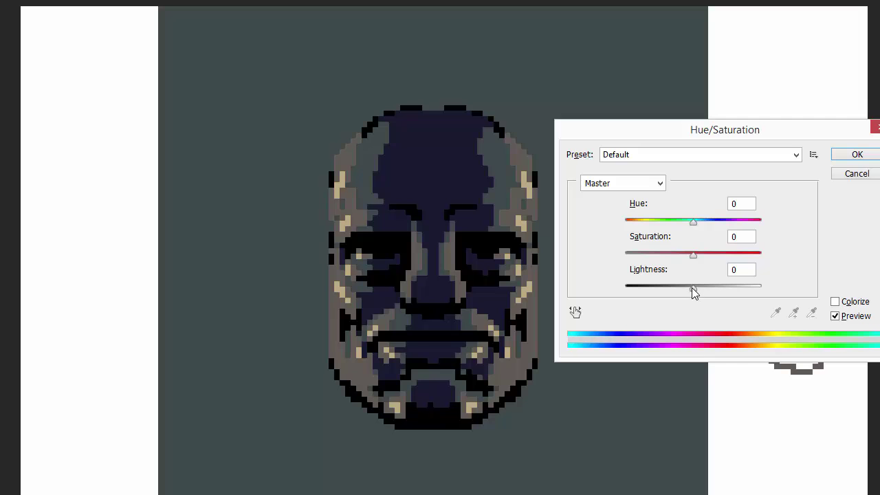
drag(692, 287, 687, 290)
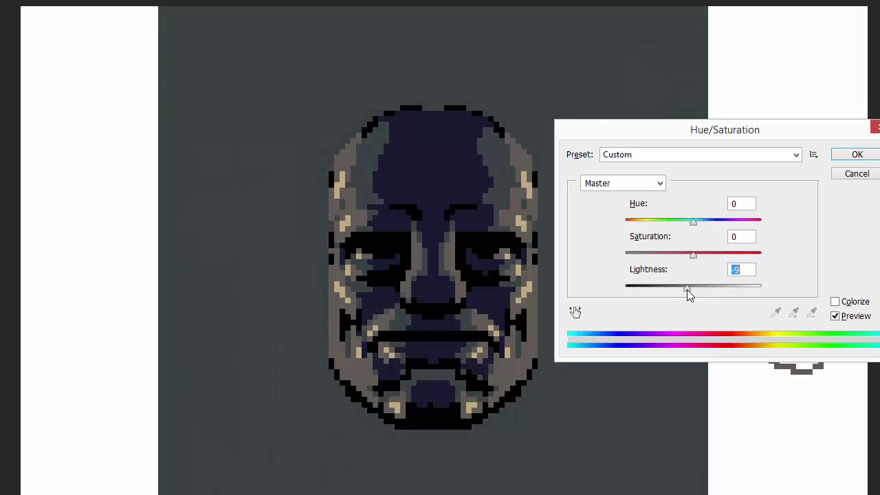
key(Return)
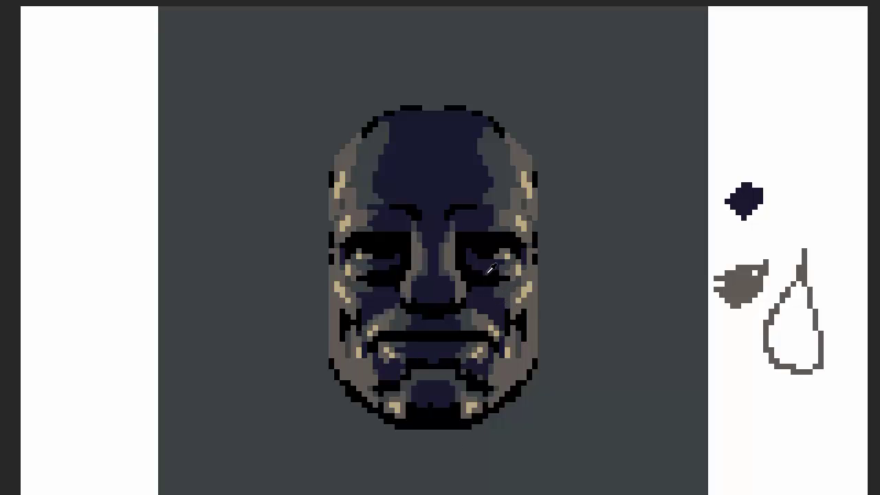
- Paint a column of black, navy, grey, taupe and tan palette swatches beside the portrait and erase the old scribbles below it
mouse_move(744, 69)
mouse_down()
mouse_move(742, 176)
mouse_move(740, 163)
mouse_up()
alt+click(511, 158)
alt+click(523, 213)
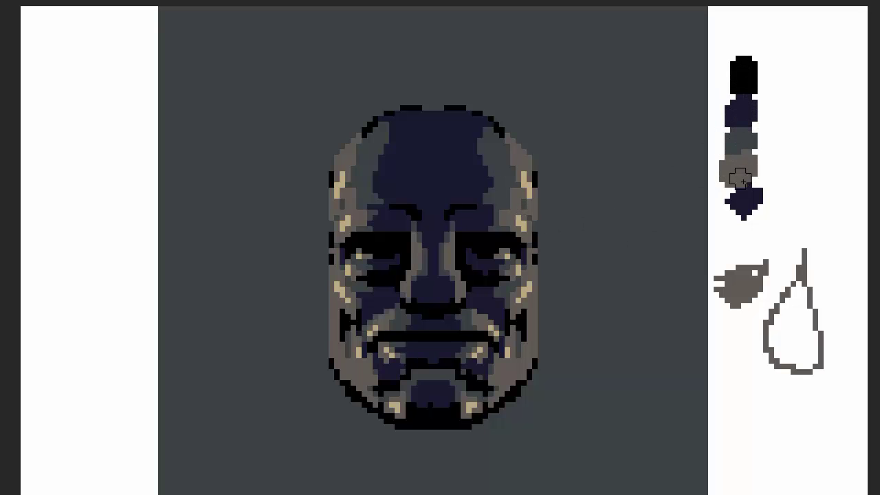
mouse_move(737, 199)
mouse_down()
mouse_move(731, 210)
mouse_move(746, 196)
mouse_up()
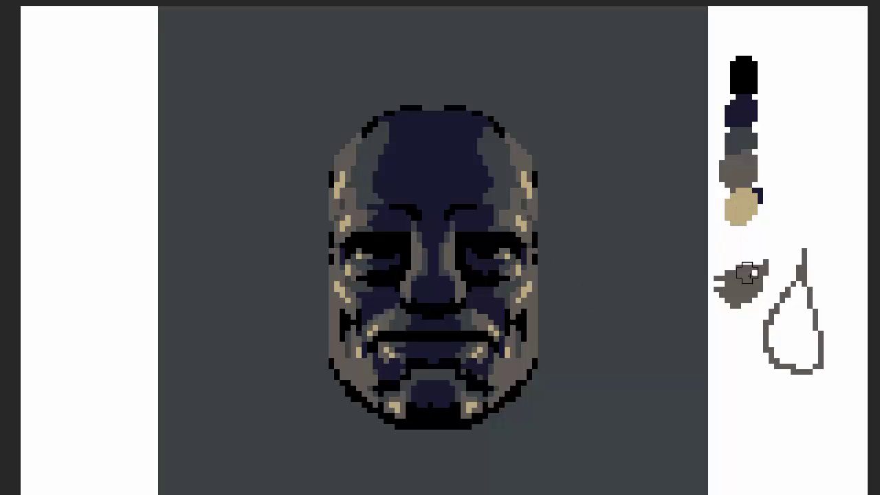
mouse_move(761, 284)
mouse_down()
mouse_move(739, 289)
mouse_move(836, 274)
mouse_move(819, 369)
mouse_up()
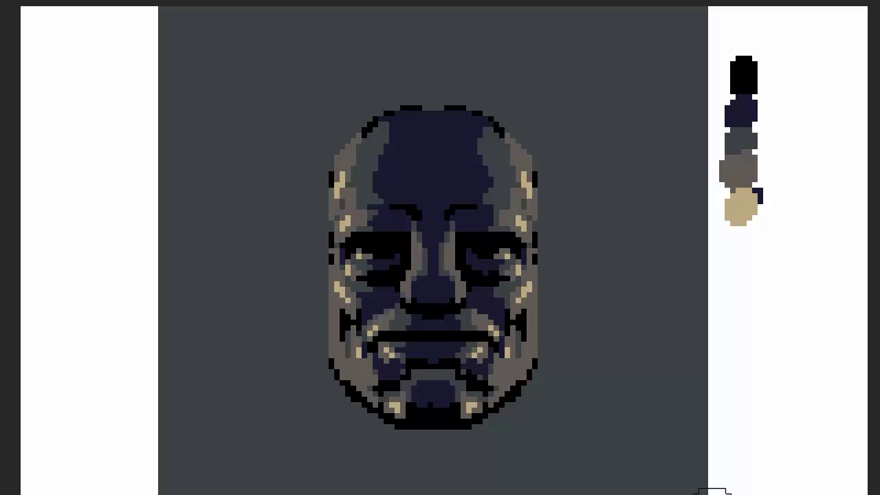
- Refine the underside of the nose with grey highlights and navy shading, and soften the creases around the mouth and chin
drag(526, 381, 502, 386)
drag(423, 305, 450, 302)
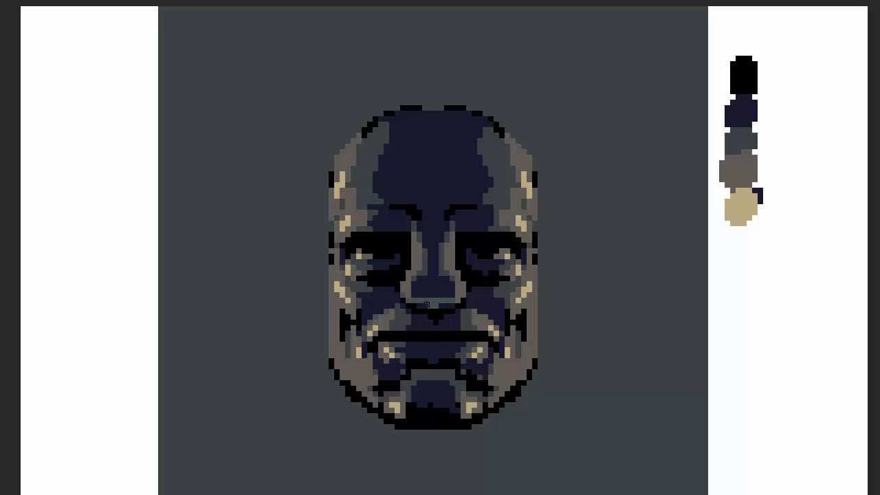
drag(423, 300, 440, 298)
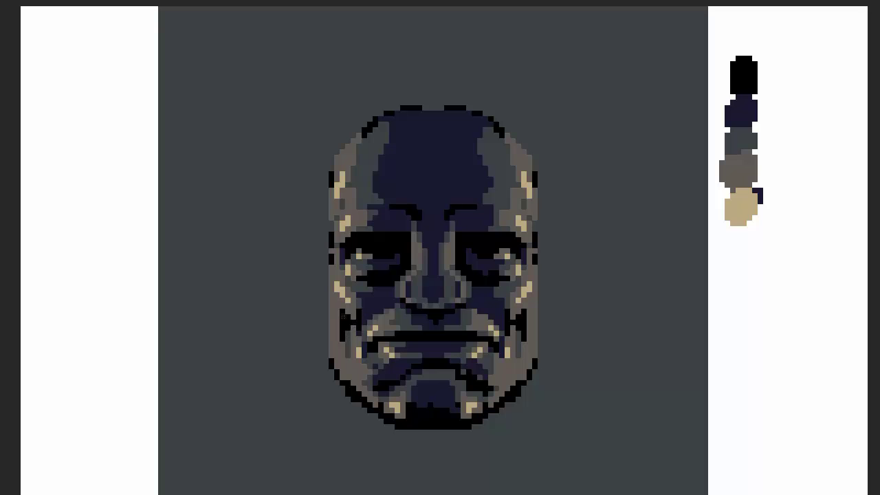
- Replace the black crease on the left cheek with softer navy and taupe shading
alt+click(348, 335)
mouse_move(342, 312)
mouse_down()
mouse_move(342, 339)
mouse_move(344, 324)
mouse_move(346, 330)
mouse_up()
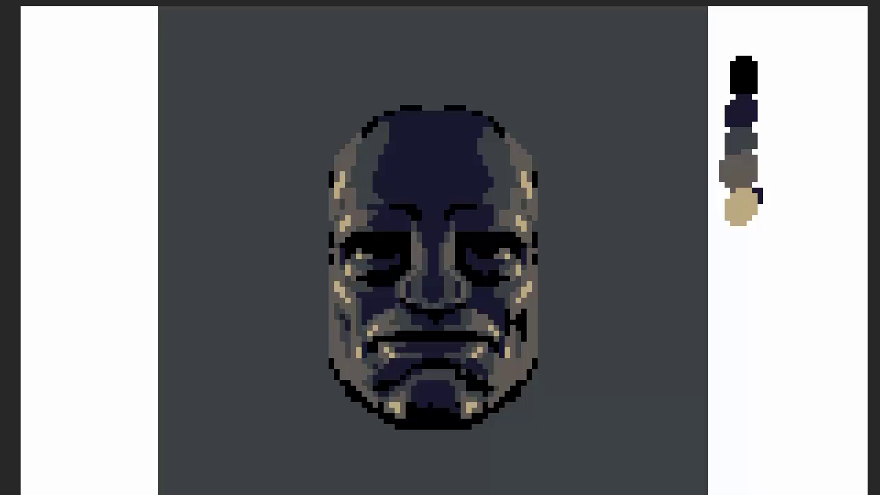
drag(332, 295, 335, 366)
- Draw a navy wedge beside the left jaw with a horizontal seam to the canvas's left edge, and highlight it in taupe
mouse_move(325, 293)
mouse_down()
mouse_move(326, 341)
mouse_move(318, 319)
mouse_move(294, 340)
mouse_move(322, 317)
mouse_move(321, 328)
mouse_move(278, 334)
mouse_move(322, 335)
mouse_up()
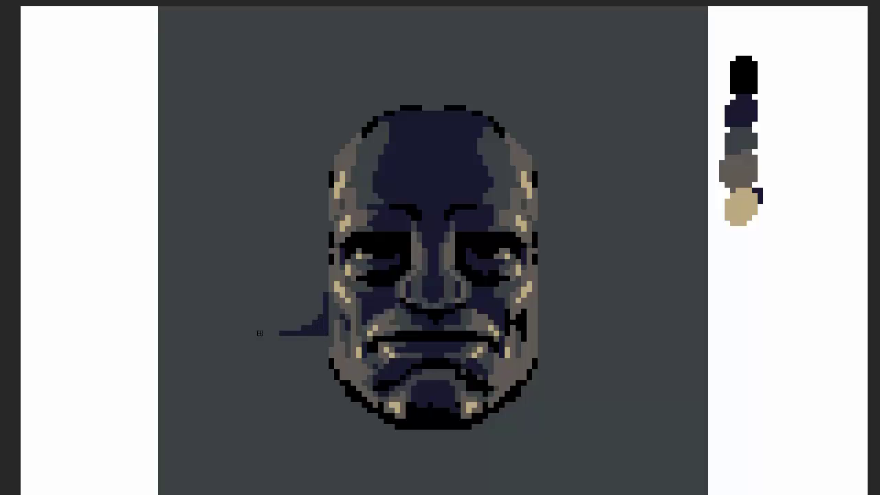
mouse_move(259, 334)
mouse_down()
mouse_move(165, 493)
mouse_move(212, 343)
mouse_move(176, 332)
mouse_move(155, 358)
mouse_move(158, 334)
mouse_up()
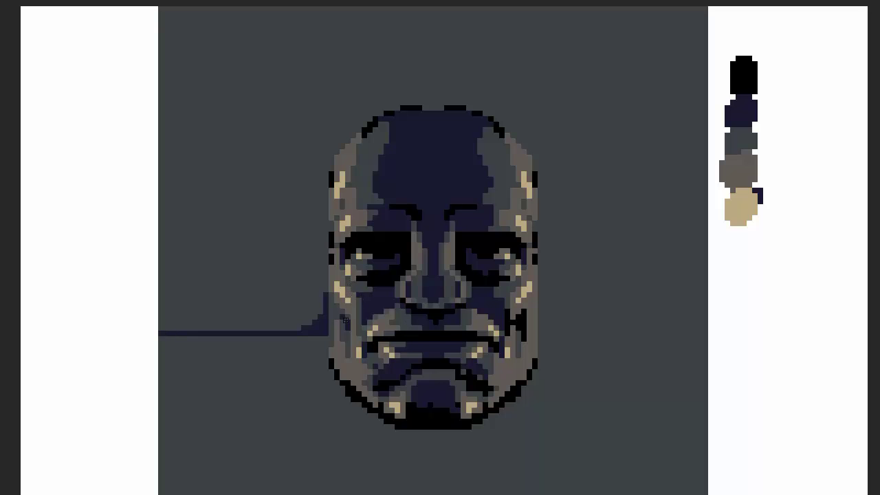
mouse_move(288, 327)
mouse_down()
mouse_move(320, 297)
mouse_move(273, 325)
mouse_move(158, 343)
mouse_up()
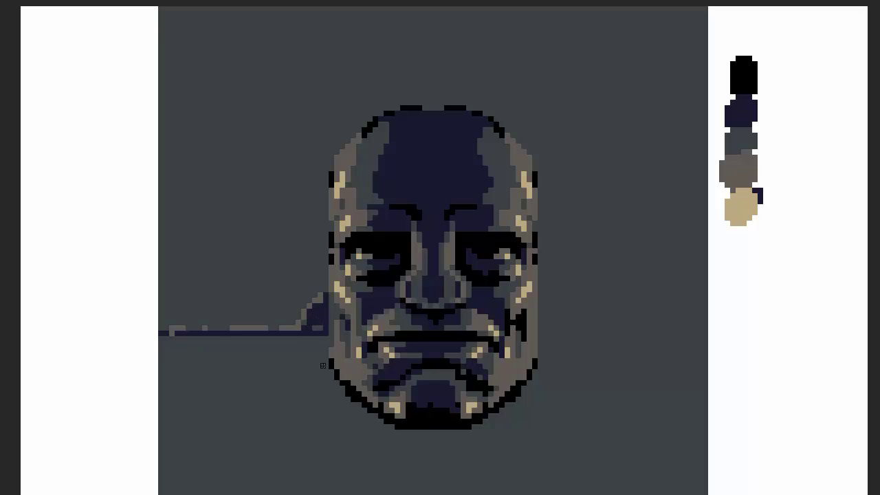
- Add a notched vertical seam in navy below the horizontal one and paint a navy shadow along the left jaw
drag(324, 336, 325, 391)
drag(244, 335, 252, 352)
drag(250, 390, 254, 494)
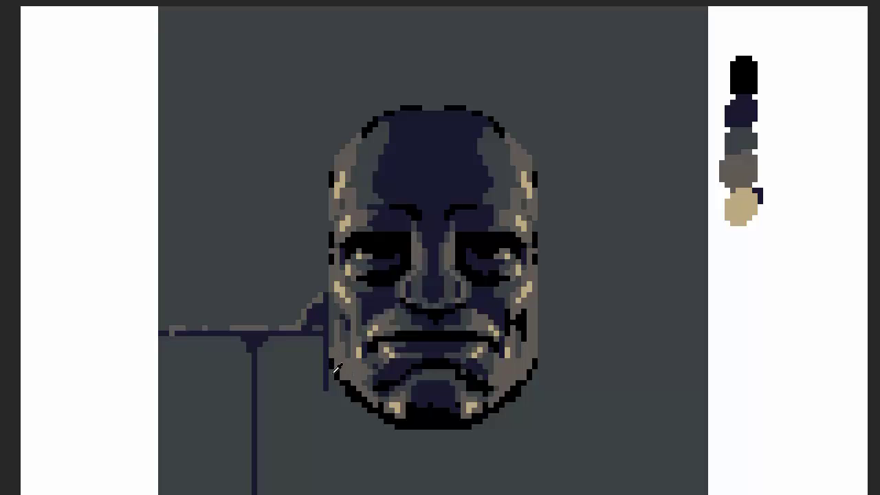
mouse_move(337, 368)
mouse_down()
mouse_move(348, 408)
mouse_move(337, 389)
mouse_move(353, 417)
mouse_up()
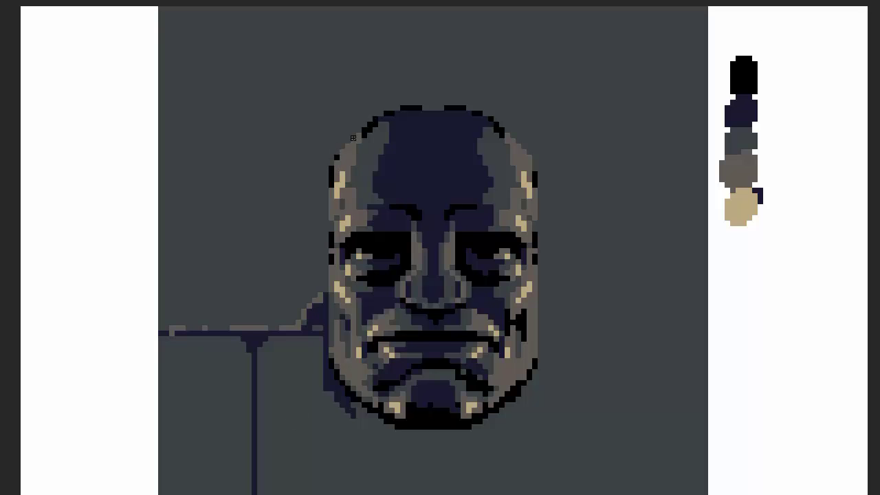
- Close the skull outline along its upper left curve and crown, and extend the forehead's navy shading toward the left edge
drag(343, 152, 367, 128)
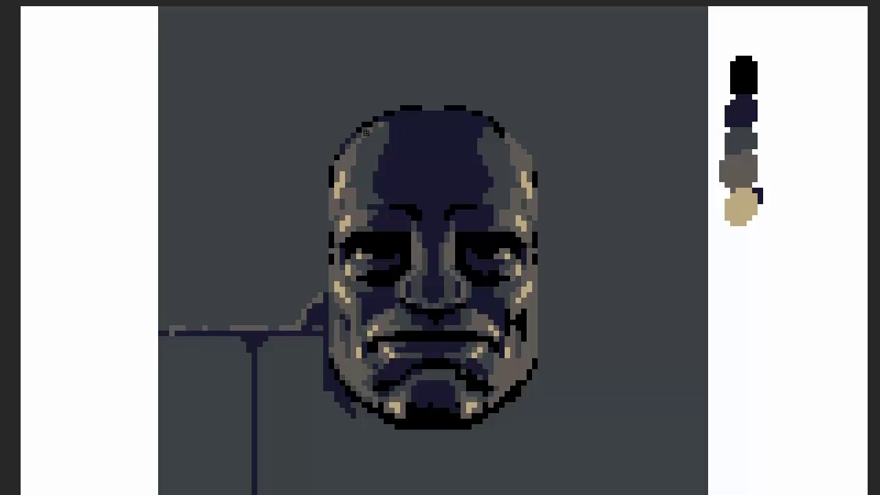
drag(360, 136, 388, 134)
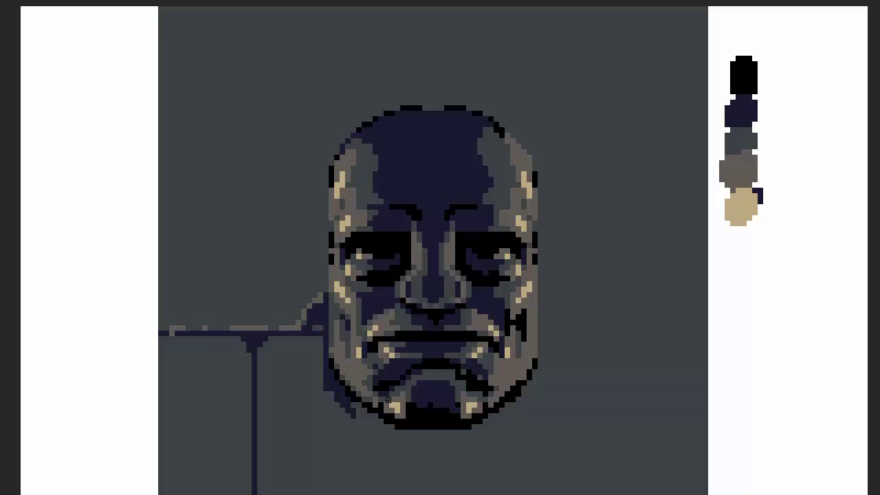
drag(422, 107, 444, 107)
- Deepen the wedge beside the left jaw, the seam junction and the jaw edge with black accents
drag(323, 307, 307, 332)
mouse_move(246, 333)
mouse_down()
mouse_move(261, 336)
mouse_move(250, 339)
mouse_up()
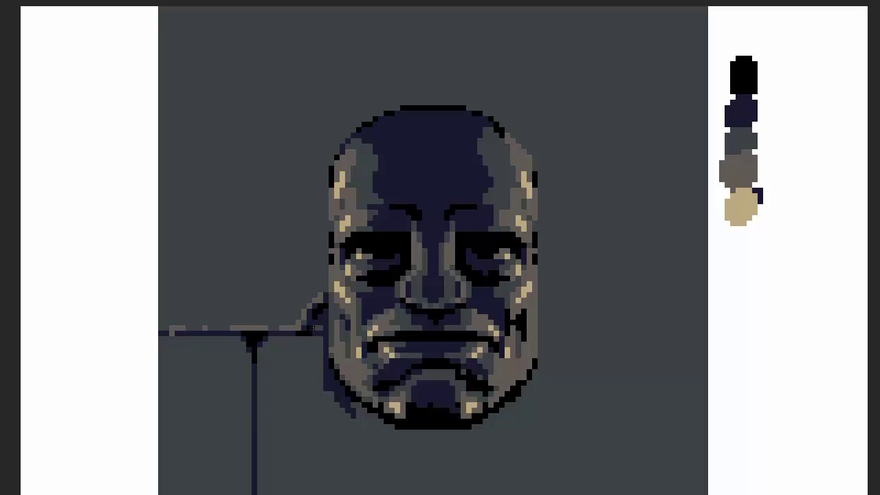
drag(320, 311, 330, 378)
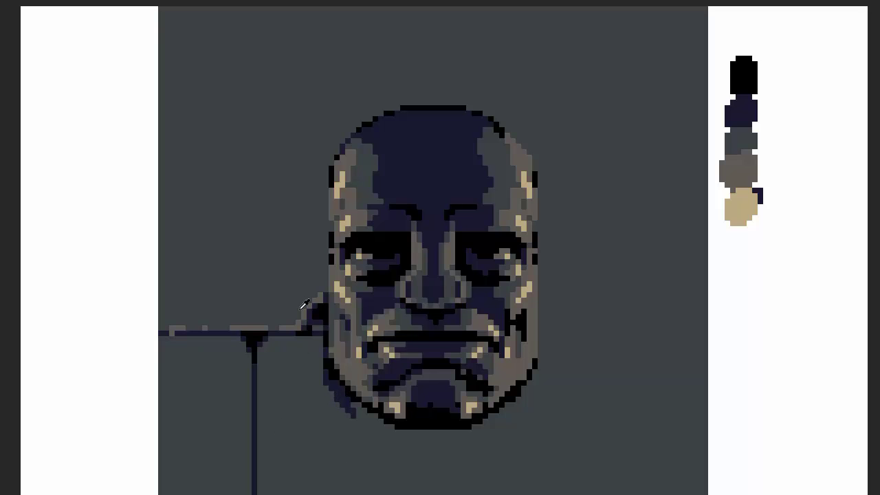
- Paint two small dents and a diagonal crack with navy shadows and taupe highlights on the wall left of the head
click(285, 442)
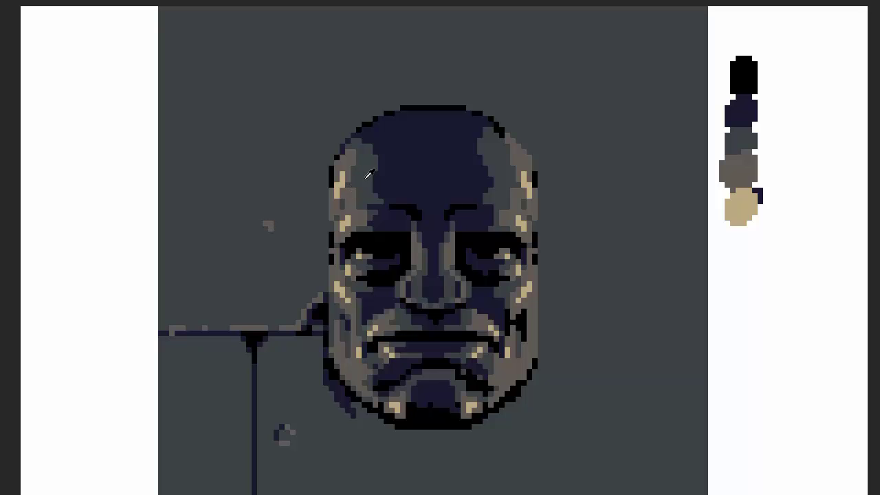
click(261, 231)
click(215, 317)
click(220, 312)
drag(221, 306, 225, 295)
drag(215, 311, 208, 324)
- Copy the left half of the head, flip it horizontally and place it over the right half
drag(433, 100, 328, 449)
drag(397, 405, 506, 407)
key(shift+h)
key(ctrl+d)
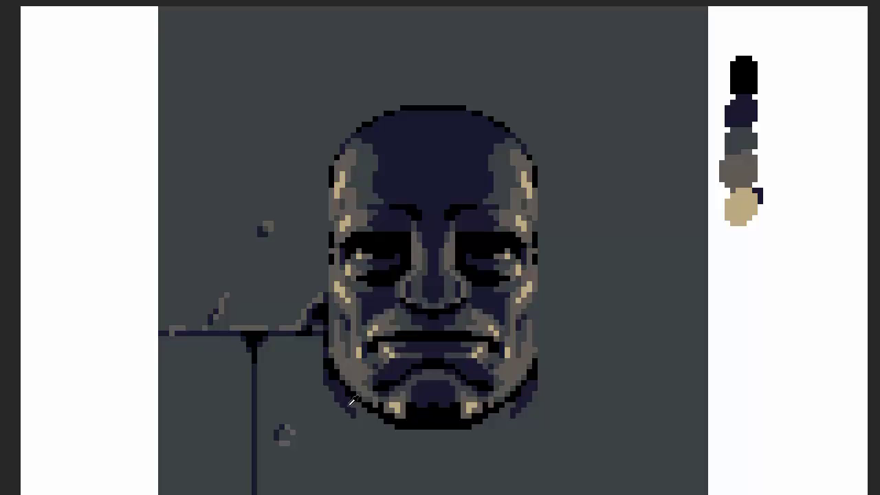
- Outline a navy cast shadow beneath the jaw and chin and fill it with navy
drag(356, 409, 413, 448)
mouse_move(357, 405)
mouse_down()
mouse_move(413, 451)
mouse_move(406, 435)
mouse_move(431, 445)
mouse_up()
mouse_move(528, 406)
mouse_down()
mouse_move(466, 456)
mouse_move(413, 466)
mouse_up()
key(g)
click(461, 447)
key(b)
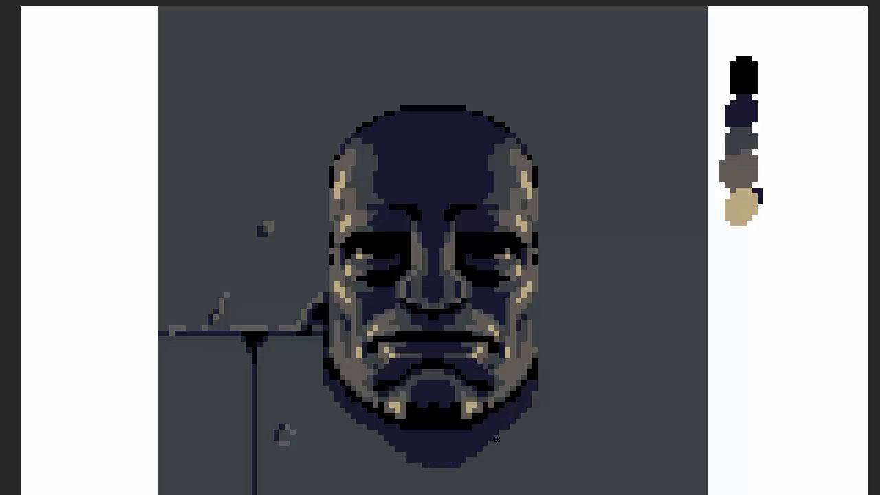
- Trim the cast shadow to a narrow rounded rim using the background grey, and paint out the stray navy pixels
alt+click(526, 435)
mouse_move(536, 382)
mouse_down()
mouse_move(495, 435)
mouse_move(531, 396)
mouse_move(476, 441)
mouse_move(402, 451)
mouse_move(480, 450)
mouse_move(406, 455)
mouse_move(437, 462)
mouse_move(404, 459)
mouse_up()
mouse_move(326, 378)
mouse_down()
mouse_move(397, 461)
mouse_move(411, 461)
mouse_up()
drag(362, 423, 432, 486)
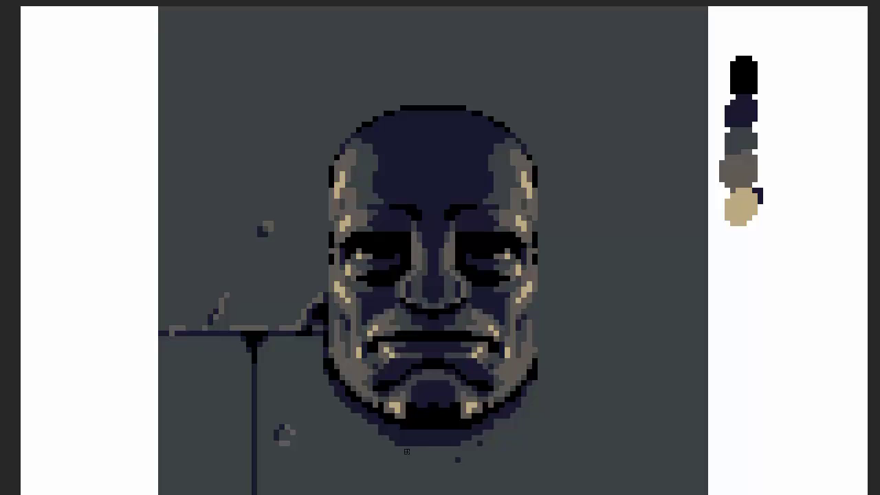
click(458, 459)
click(480, 442)
click(494, 422)
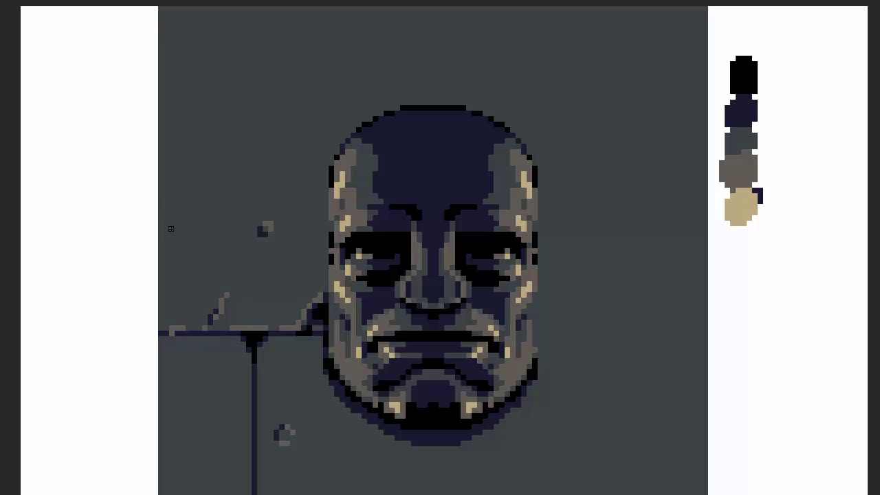
- Paint taupe light patches and streaks on the wall along the canvas's left edge, above and below the horizontal seam
mouse_move(164, 204)
mouse_down()
mouse_move(162, 317)
mouse_move(171, 260)
mouse_move(184, 305)
mouse_move(209, 265)
mouse_move(191, 291)
mouse_move(205, 250)
mouse_move(173, 262)
mouse_move(161, 199)
mouse_move(165, 250)
mouse_move(164, 182)
mouse_move(170, 279)
mouse_move(189, 292)
mouse_move(198, 246)
mouse_move(225, 239)
mouse_move(190, 183)
mouse_move(214, 259)
mouse_up()
mouse_move(156, 340)
mouse_down()
mouse_move(213, 342)
mouse_move(162, 343)
mouse_move(167, 369)
mouse_move(188, 360)
mouse_move(199, 367)
mouse_move(165, 394)
mouse_move(195, 370)
mouse_move(164, 376)
mouse_move(167, 461)
mouse_up()
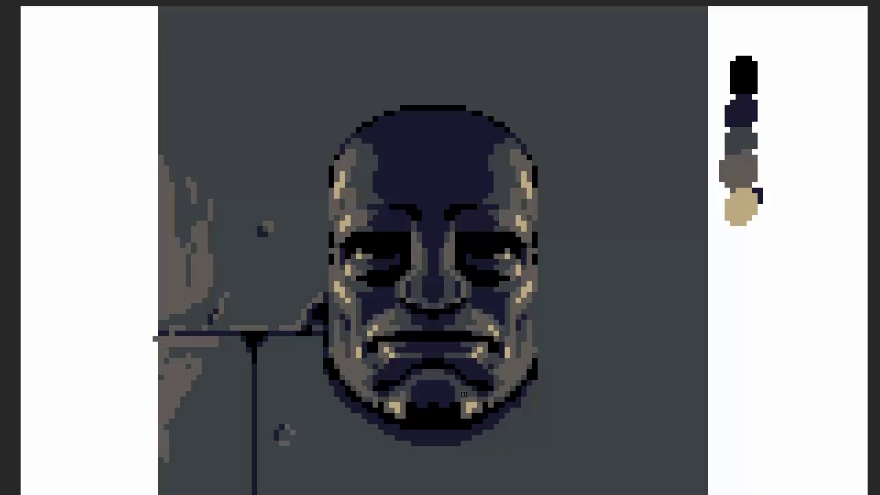
- Copy the wall details left of the head, flip them horizontally and place them on the right side
drag(147, 2, 323, 494)
drag(301, 131, 631, 470)
key(shift+h)
key(ctrl+d)
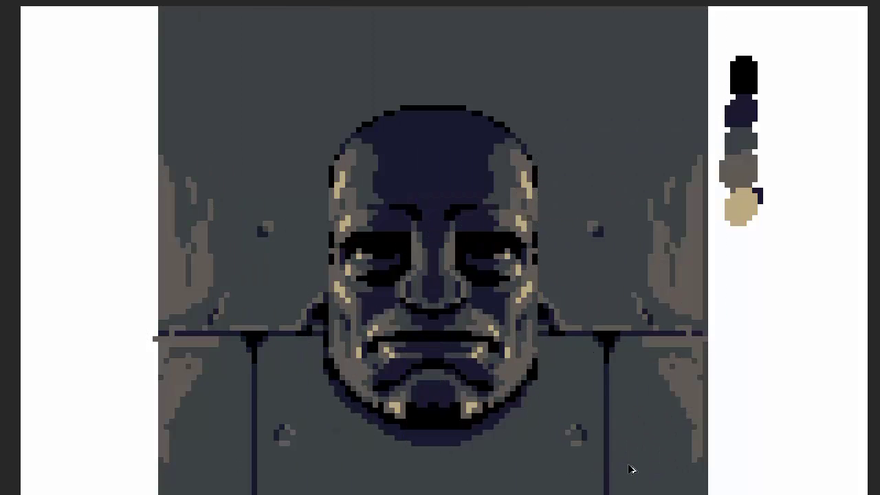
- Paint out the mirrored vertical seam on the right wall and draw a new navy seam down from beneath the chin's right side
key(b)
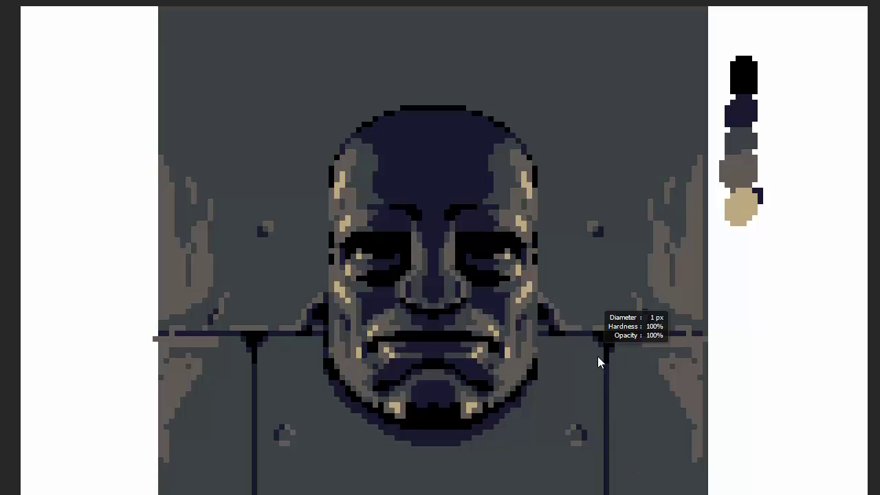
mouse_move(600, 339)
mouse_down()
mouse_move(619, 352)
mouse_move(608, 492)
mouse_up()
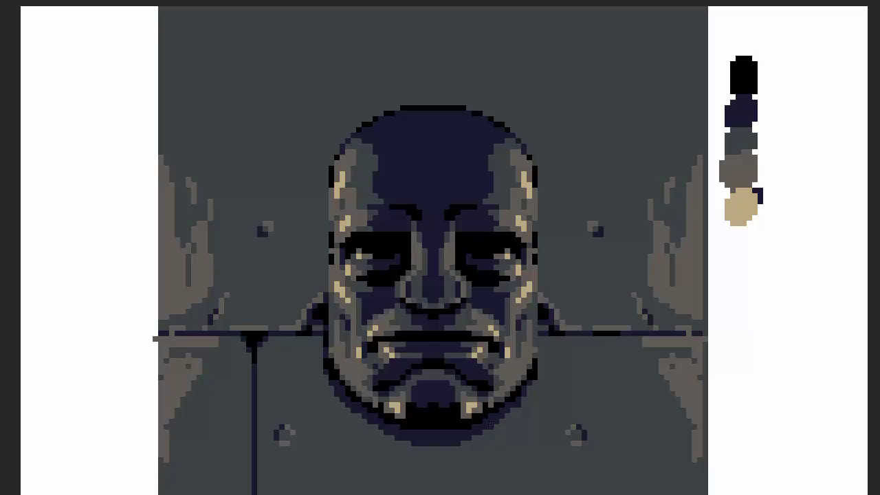
drag(491, 428, 491, 494)
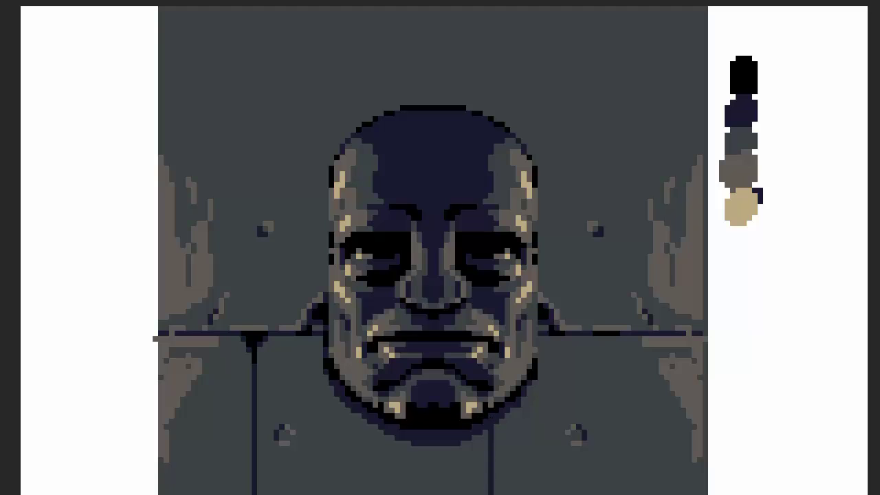